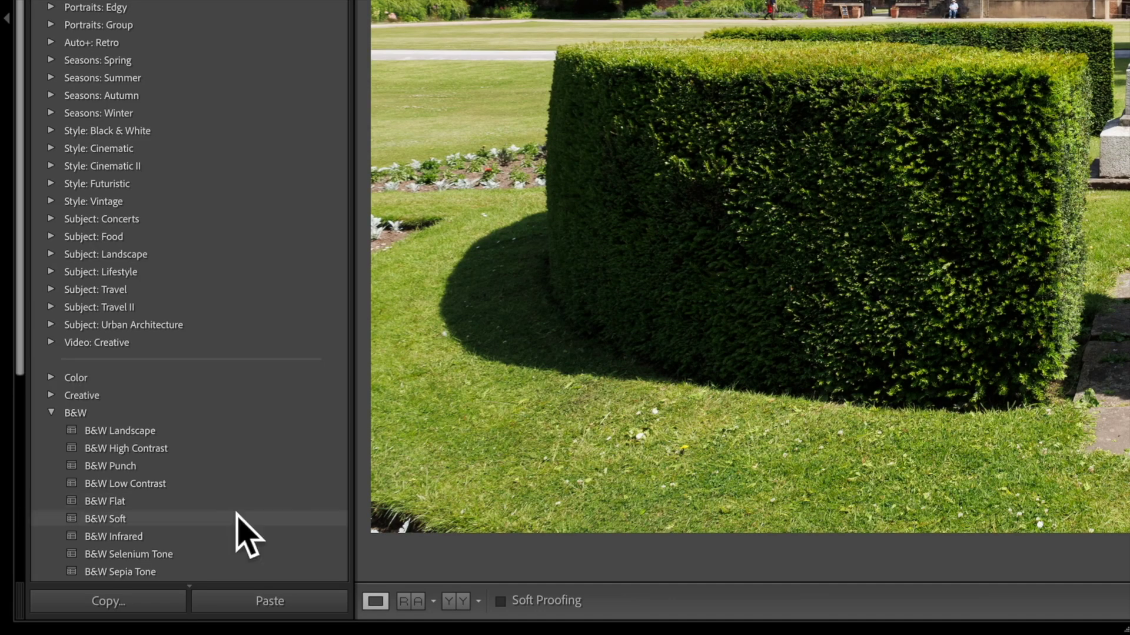
Preview the Style: Cinematic presets, then collapse the Style: Cinematic and B&W groups.
scroll(245, 509, "down", 5)
scroll(244, 509, "up", 4)
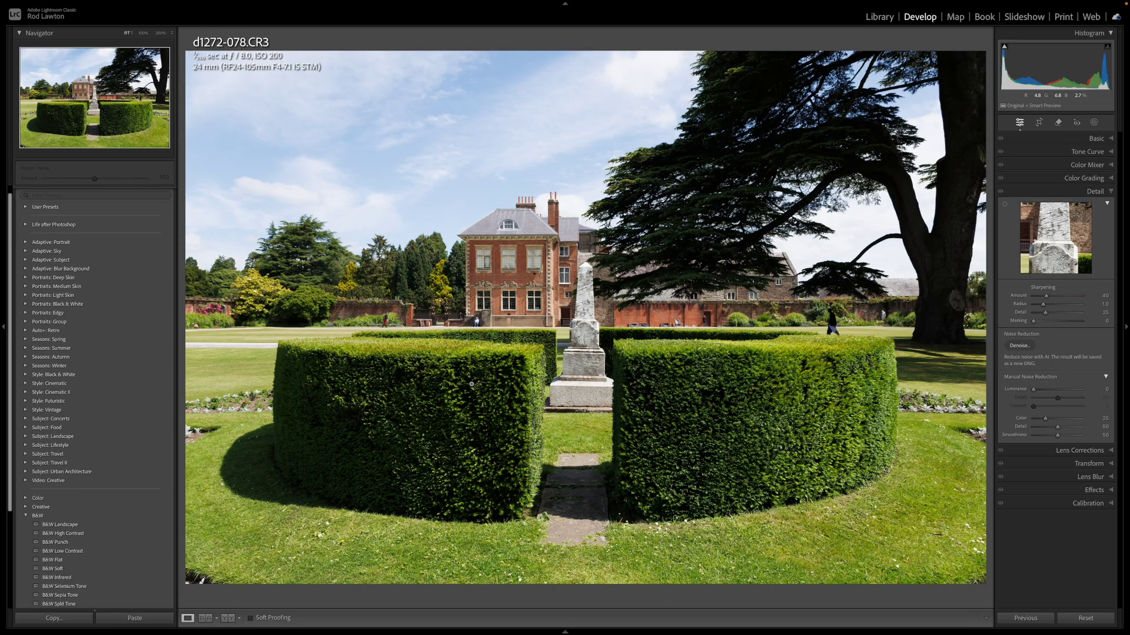
left_click(49, 383)
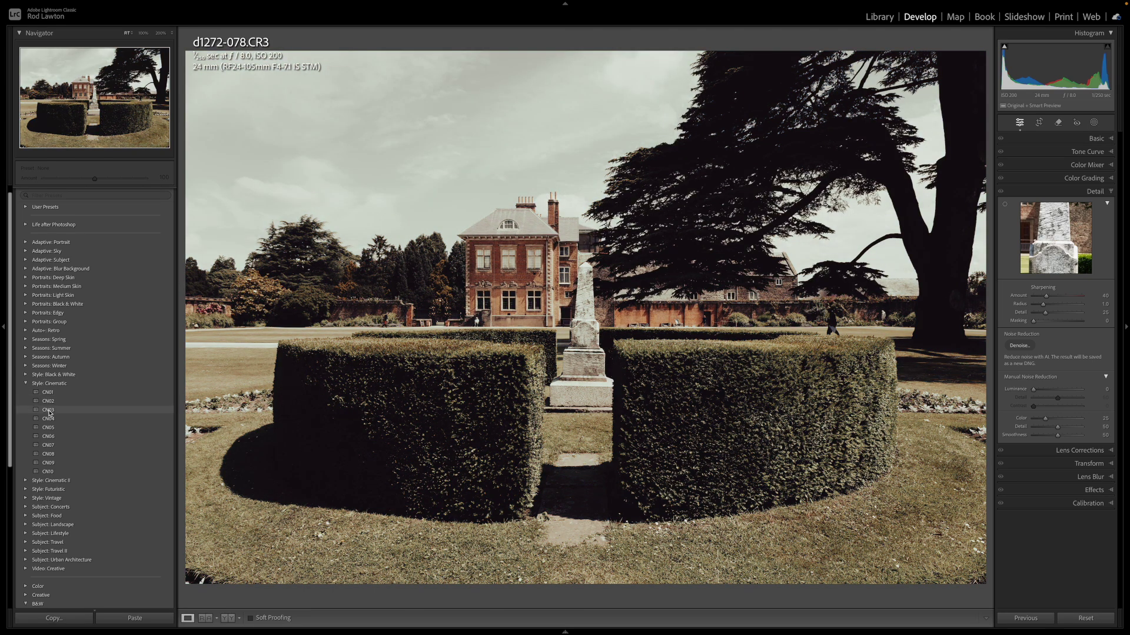
scroll(51, 413, "up", 1)
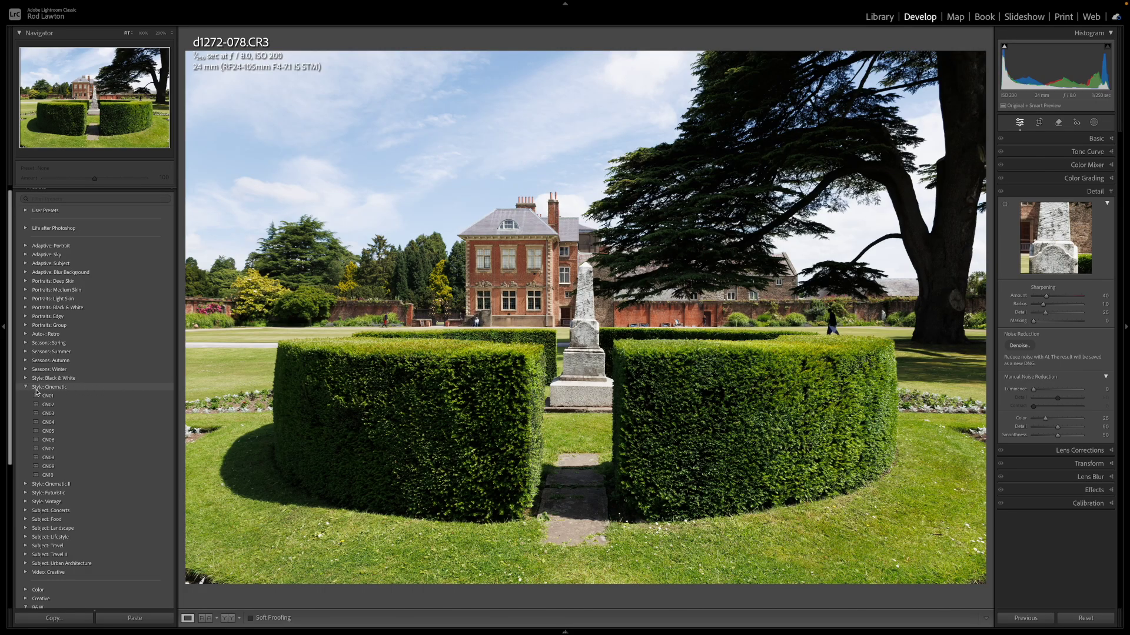
left_click(25, 387)
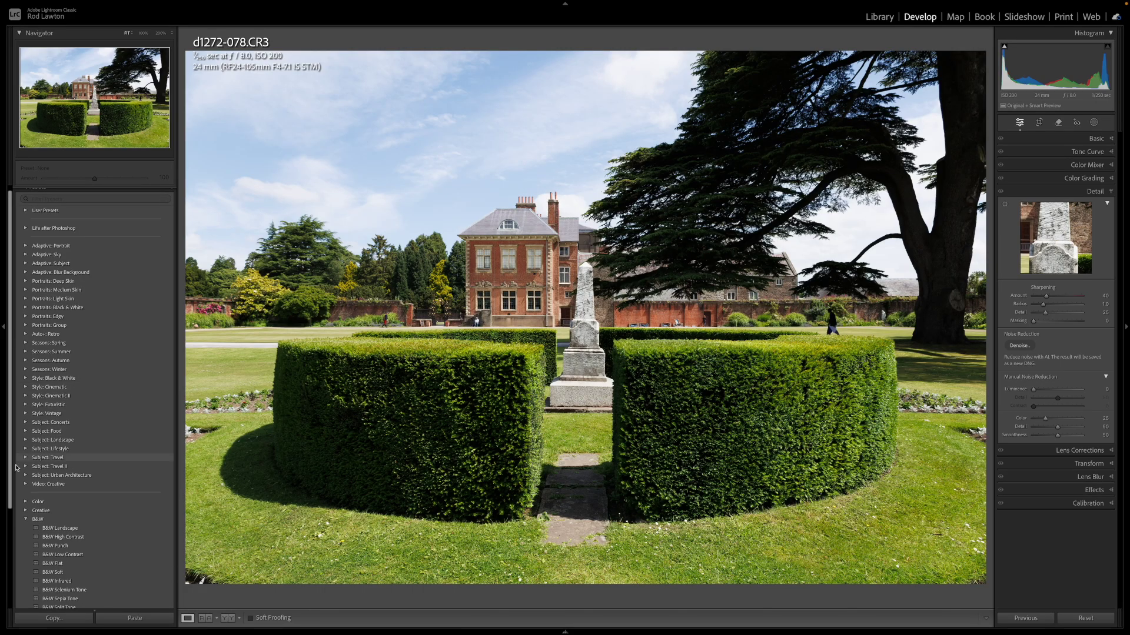
left_click(26, 520)
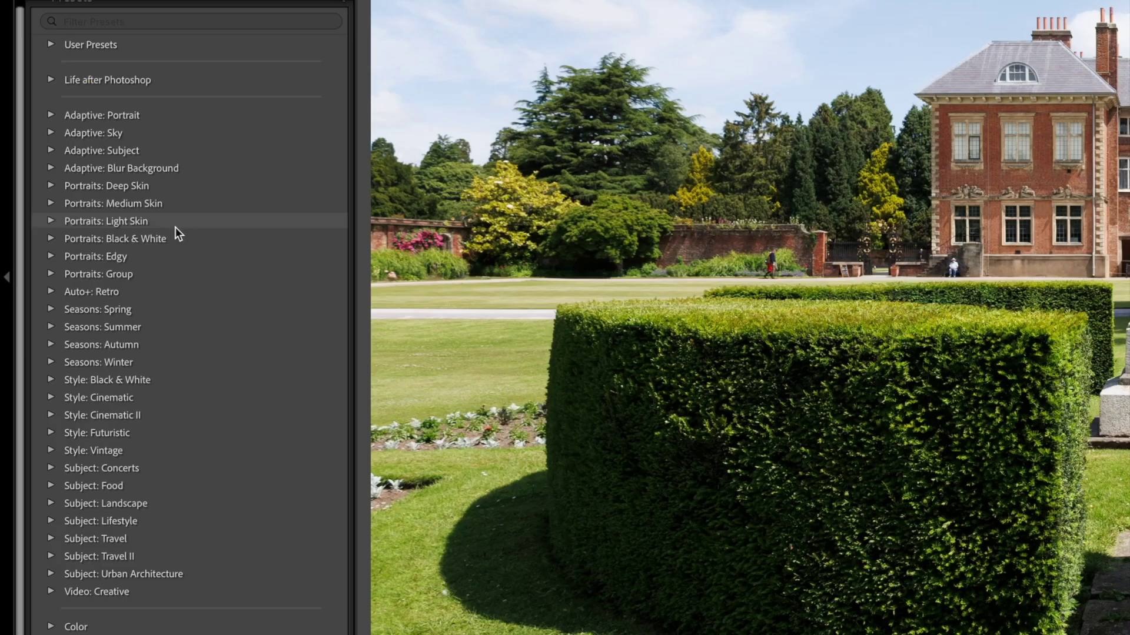
Apply the Adaptive: Sky Blue Drama preset, inspect its sky mask overlay, then undo it.
left_click(51, 136)
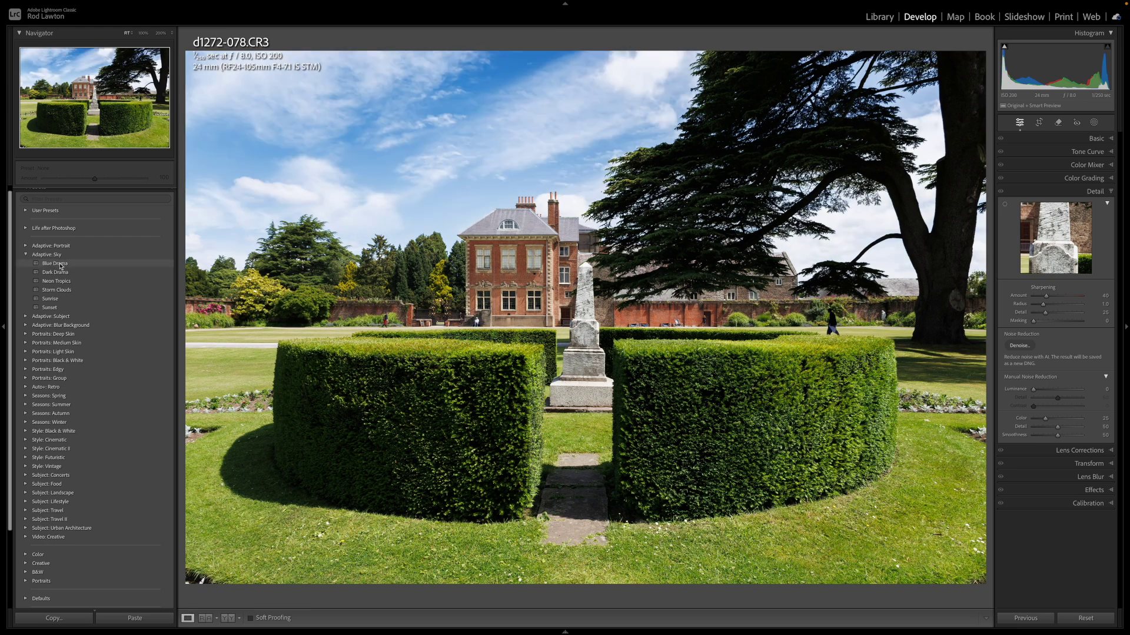
left_click(60, 267)
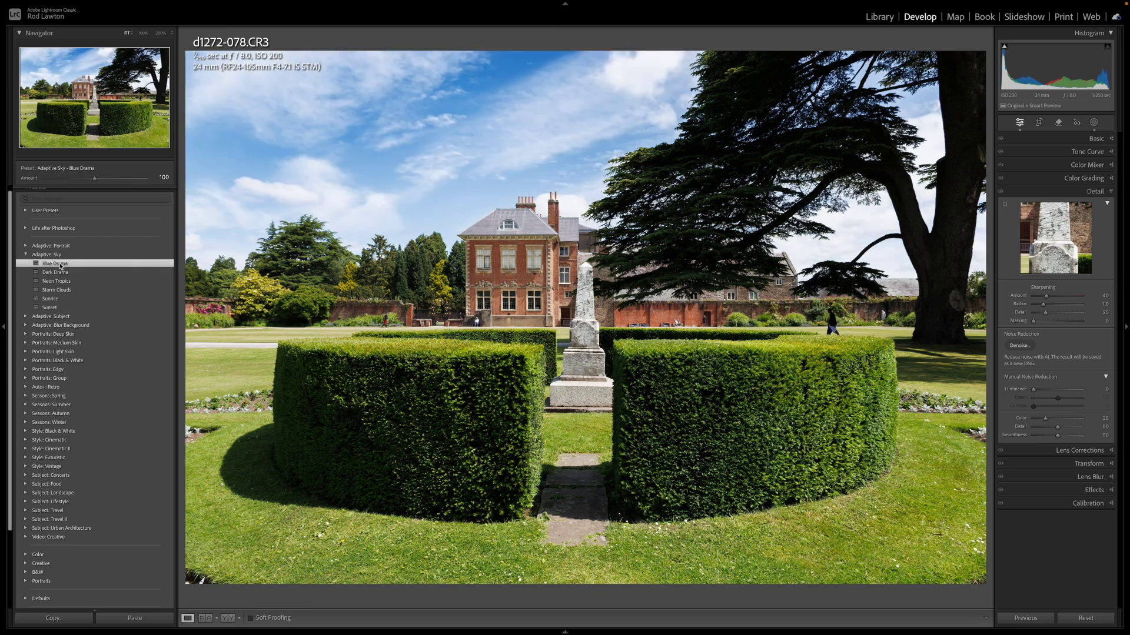
left_click(1094, 125)
mouse_move(917, 70)
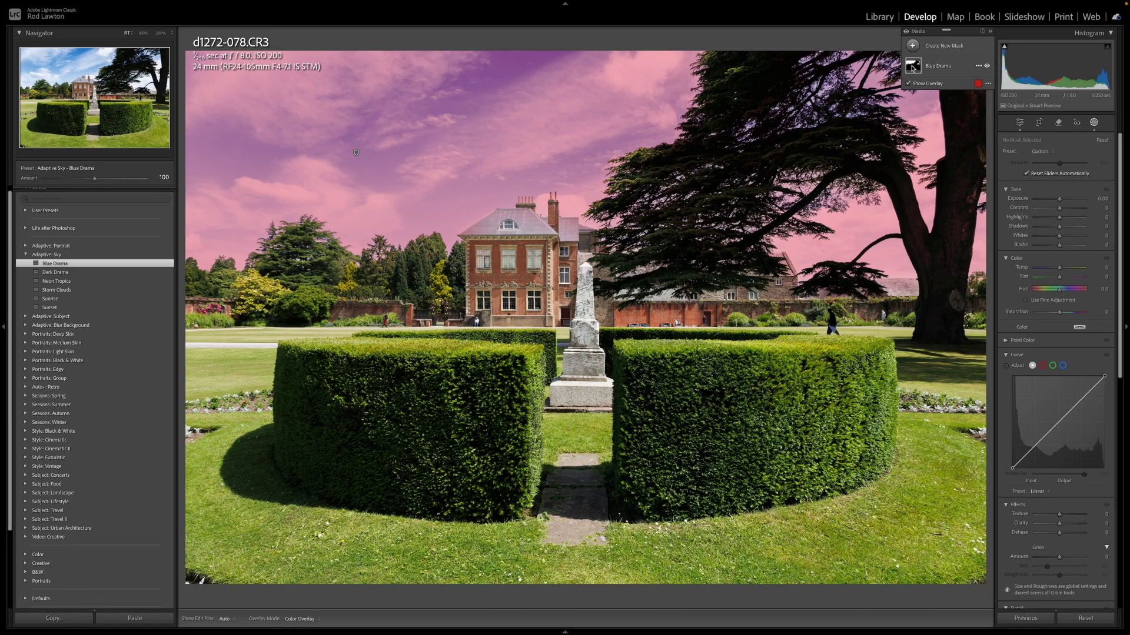
key("ctrl+z")
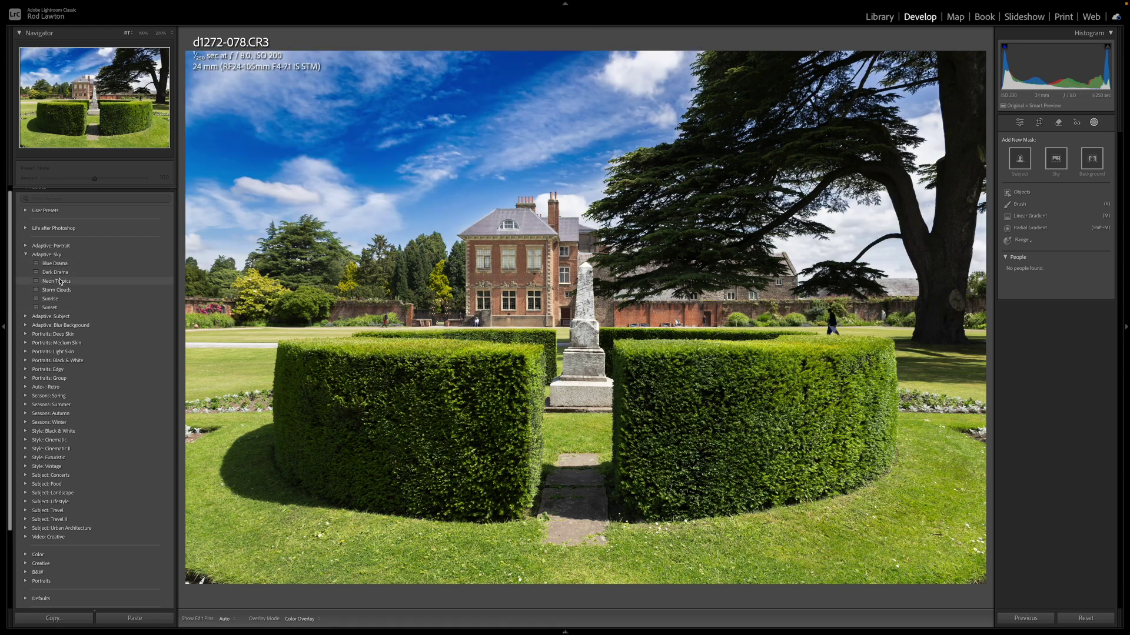
Expand the Adaptive: Portrait presets to browse them, then collapse the group.
left_click(47, 246)
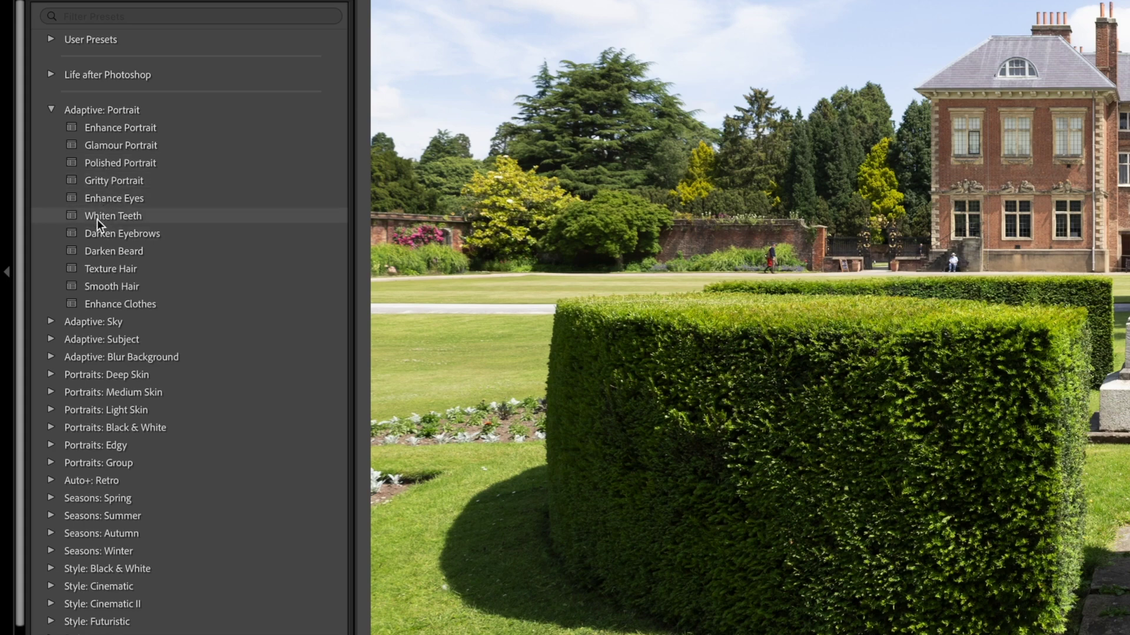
left_click(51, 109)
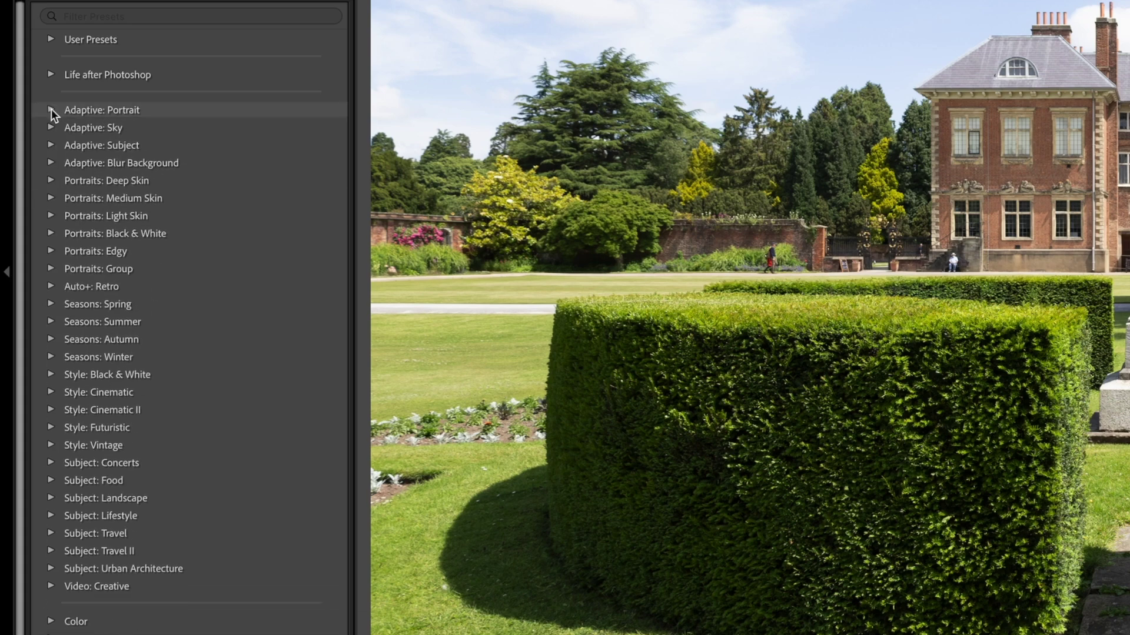
left_click(52, 146)
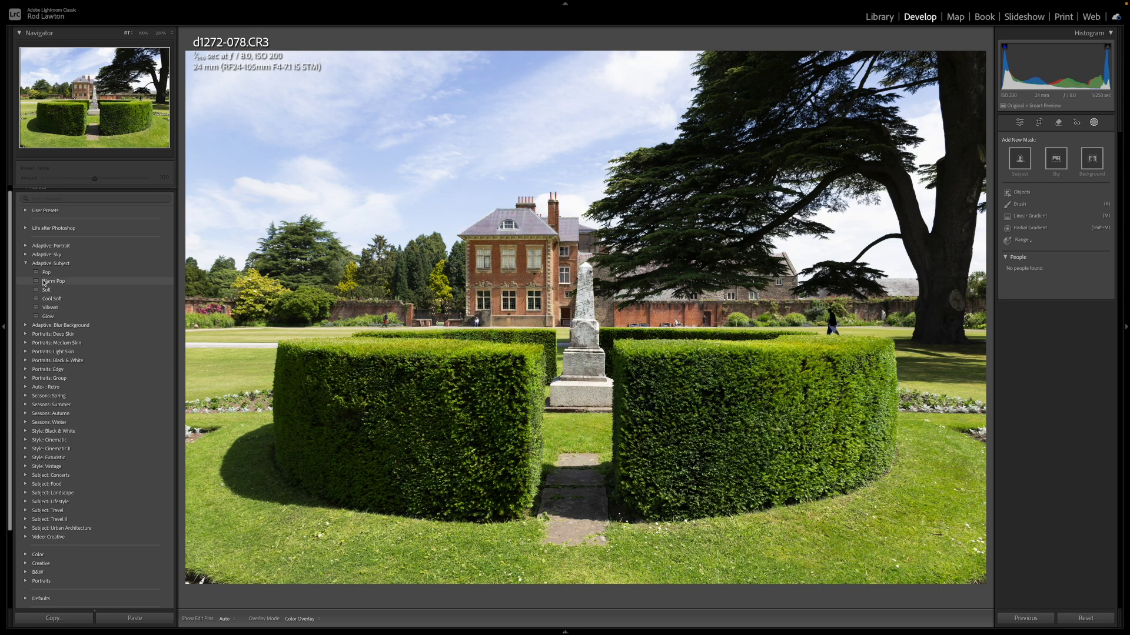
left_click(26, 265)
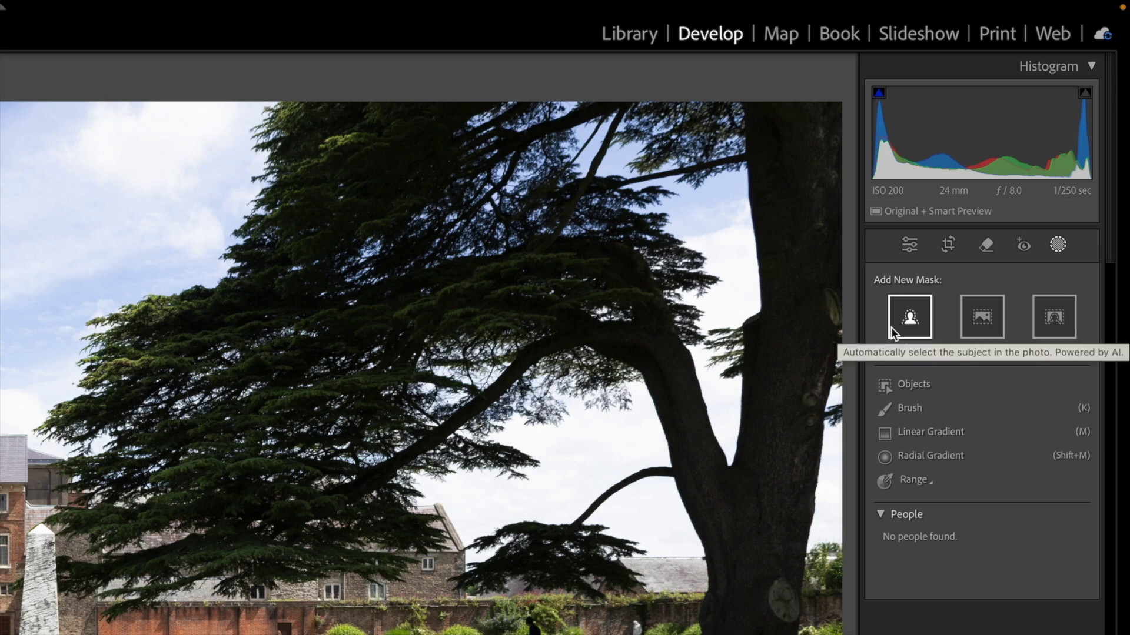
Add a Background mask from the Masking panel's Add New Mask options.
left_click(1065, 322)
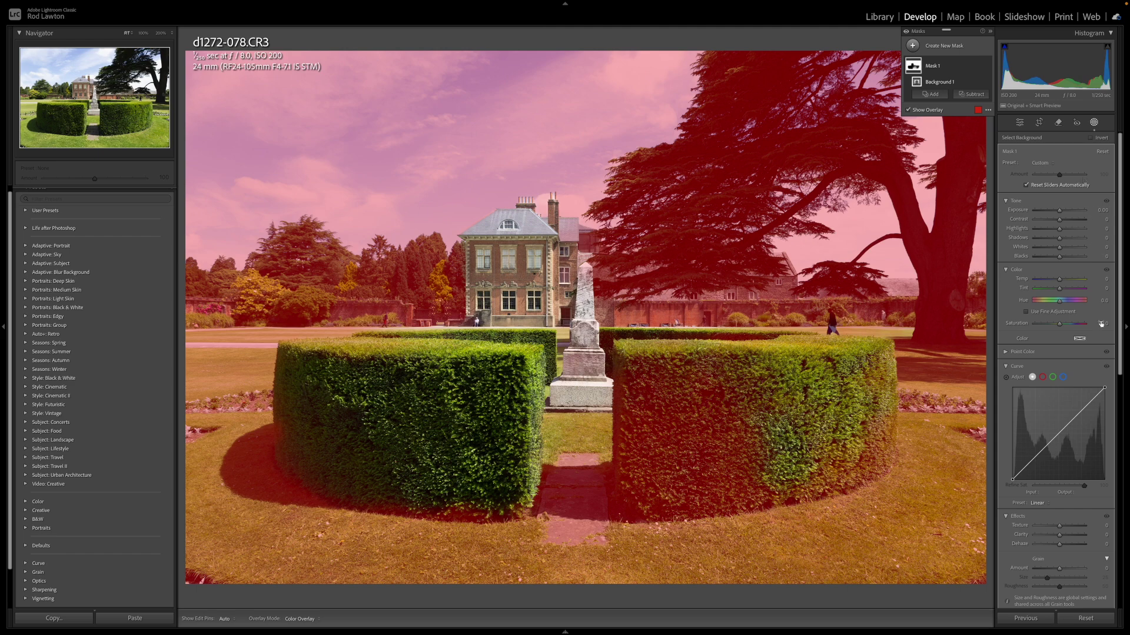
left_click_drag(1069, 420, 1076, 429)
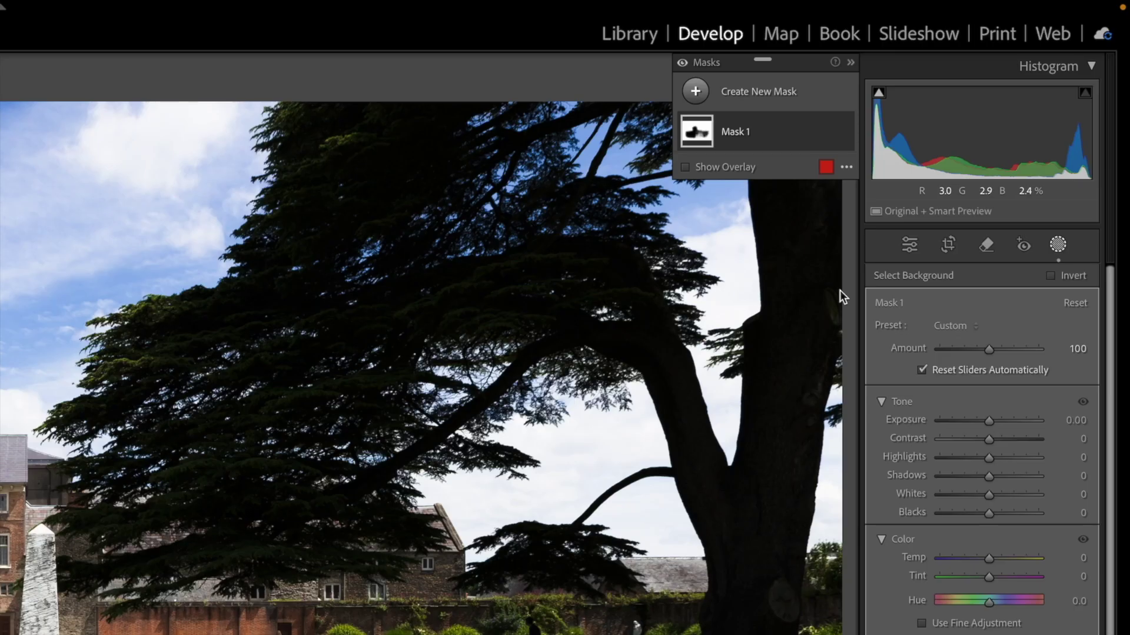
Rename Mask 1 to 'Background darken'.
double_click(735, 133)
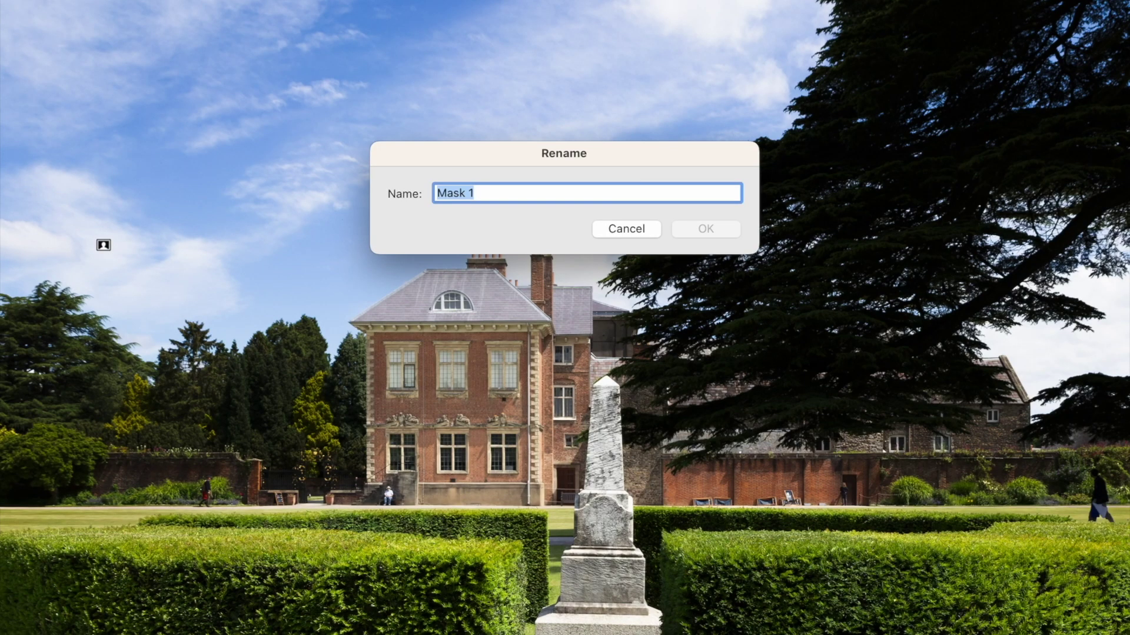
type("Background da")
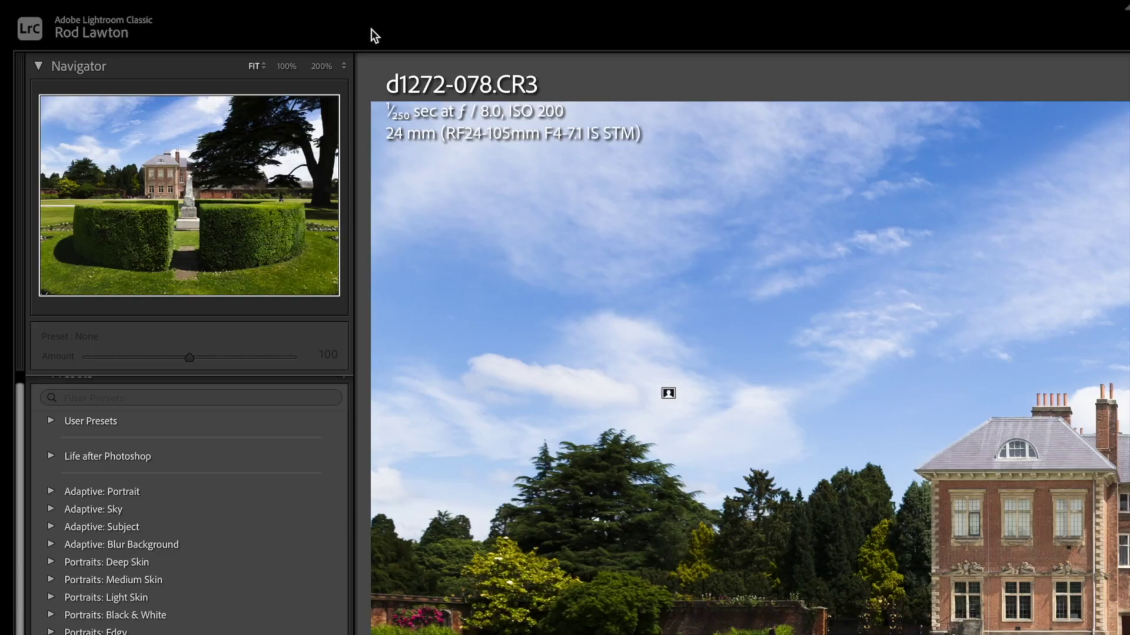
Create a new develop preset that includes the Background darken mask.
mouse_move(373, 6)
left_click(280, 12)
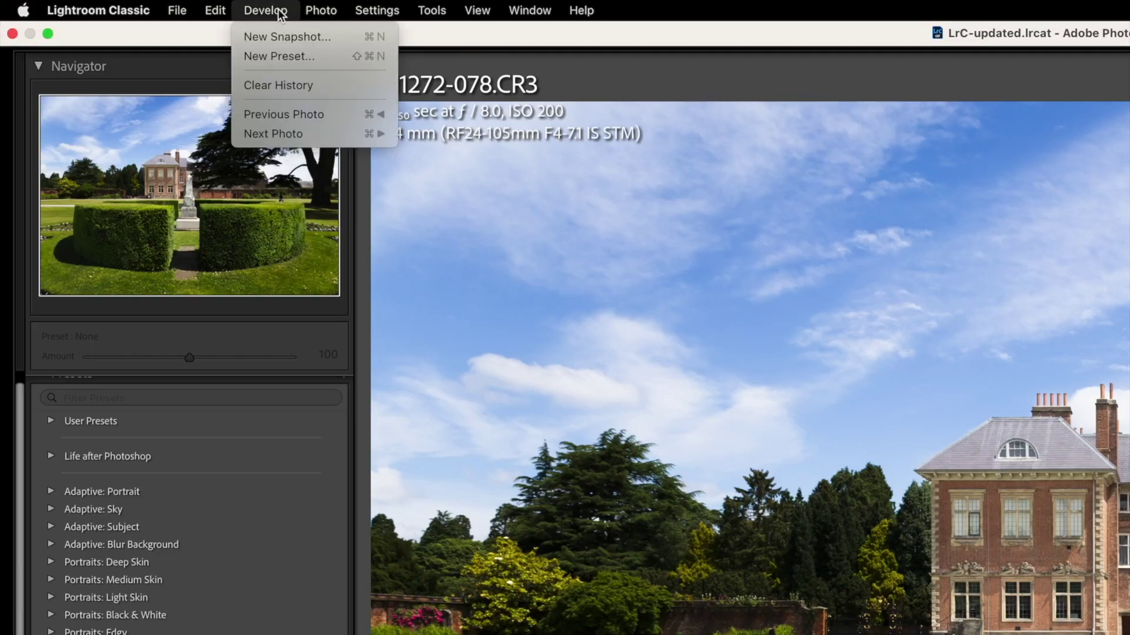
left_click(276, 56)
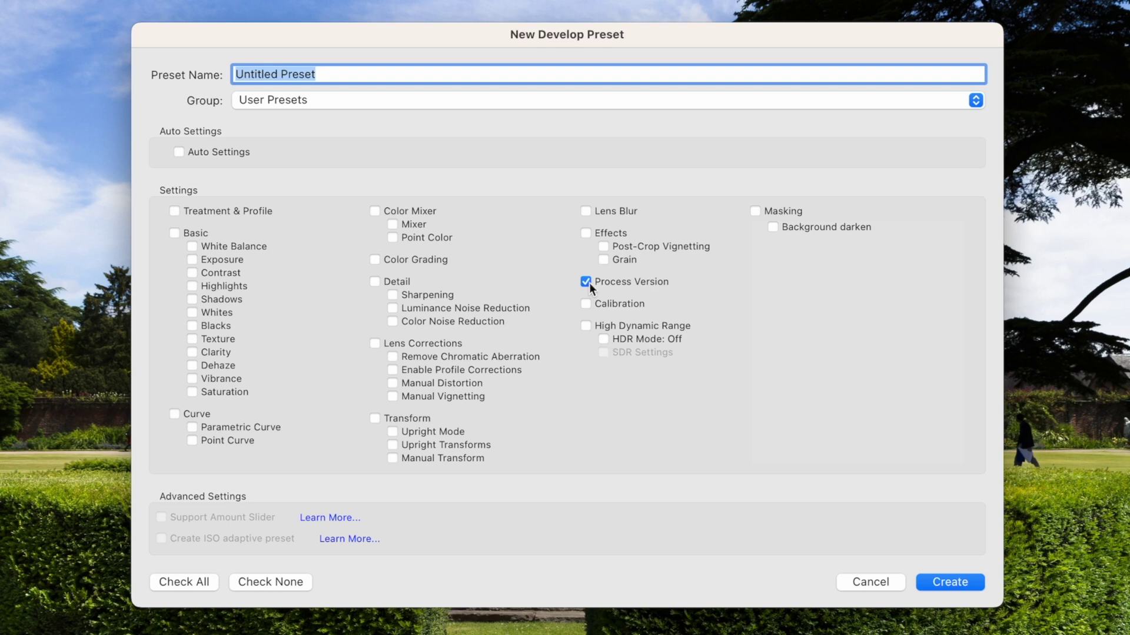
left_click(755, 211)
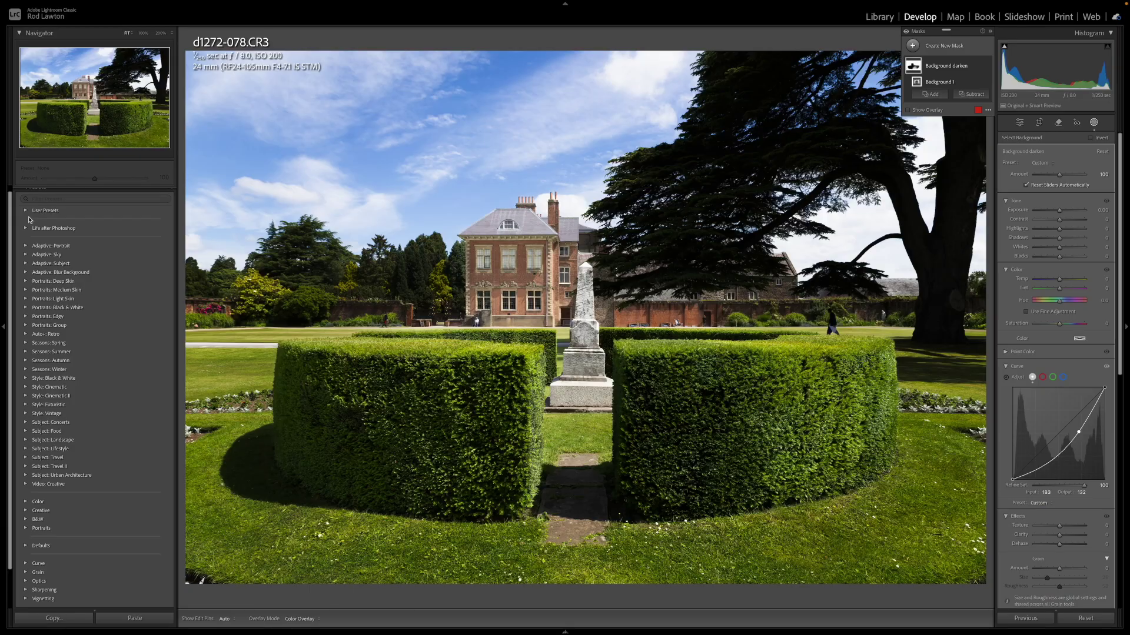
Expand User Presets and preview the new RL Adaptive background darken preset.
left_click(58, 213)
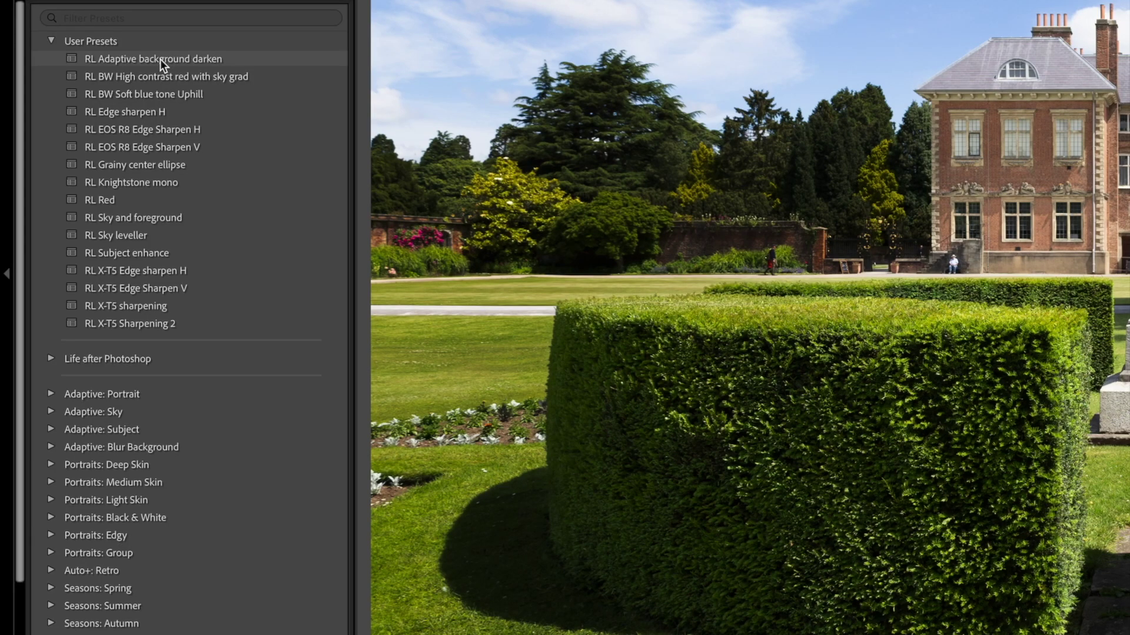
left_click(160, 59)
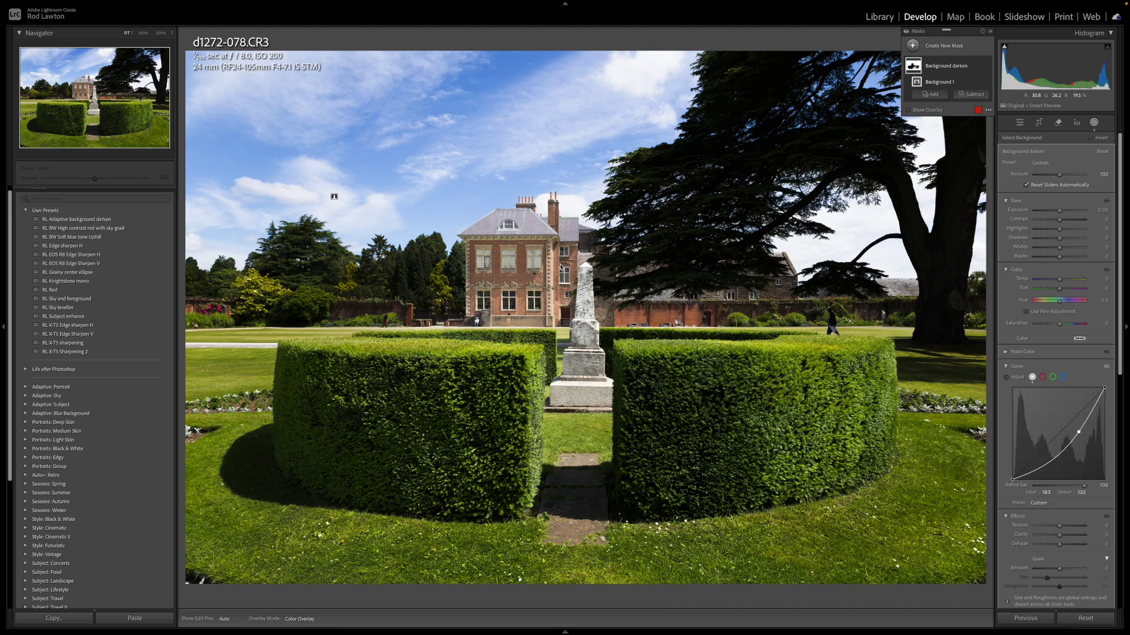
From the Library grid, open the red farm implement photo d1272-147.CR3 in Develop.
key("g")
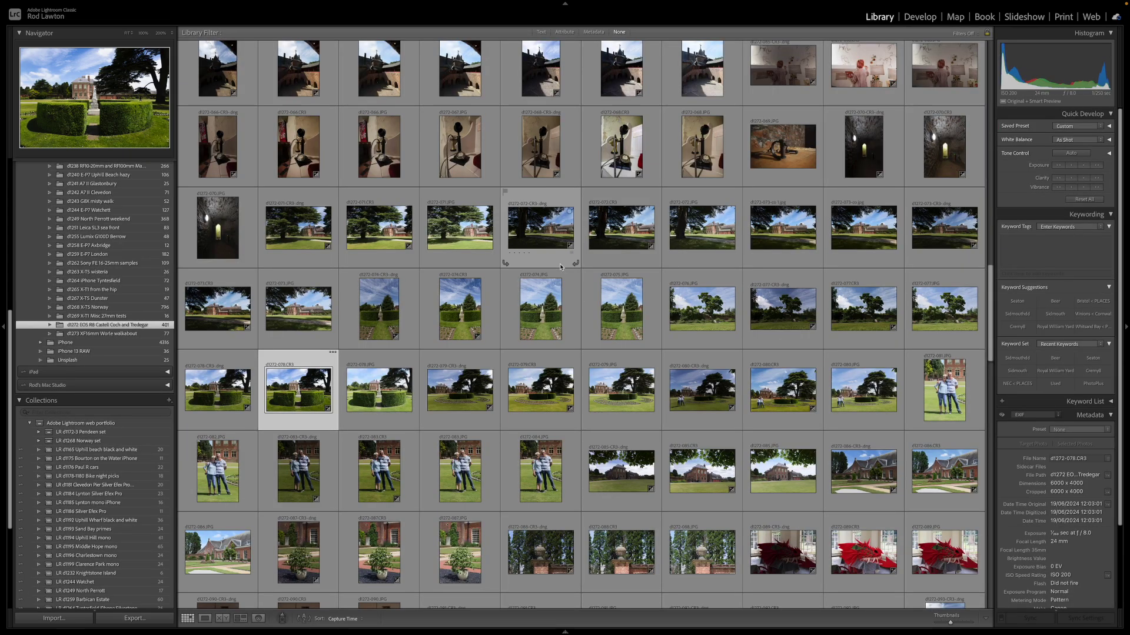
scroll(560, 263, "down", 10)
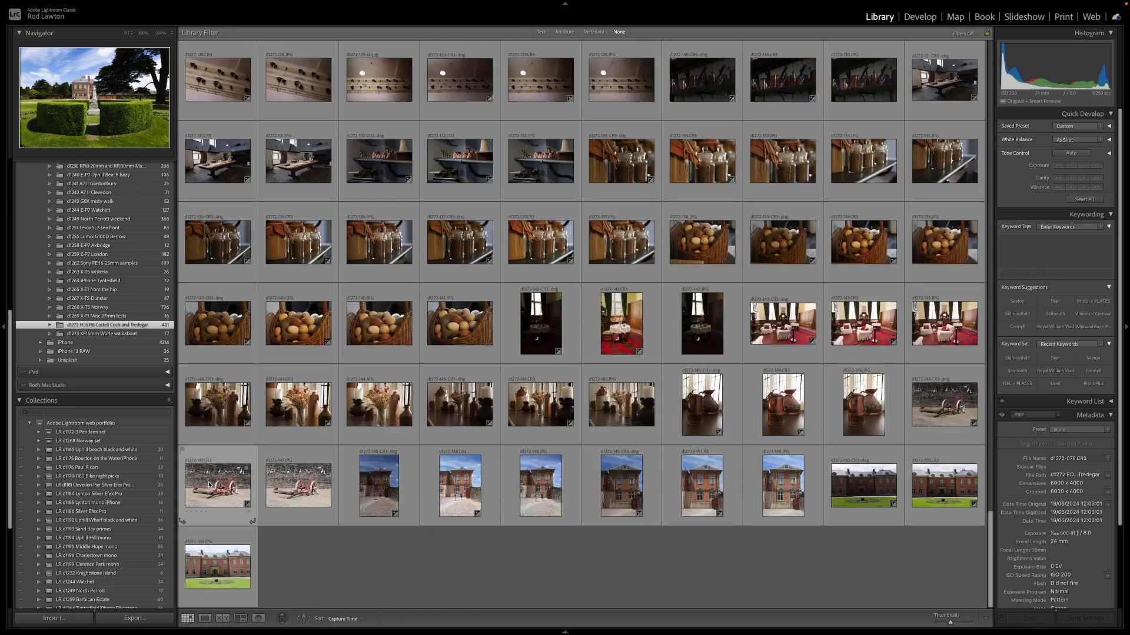
left_click(222, 493)
key("d")
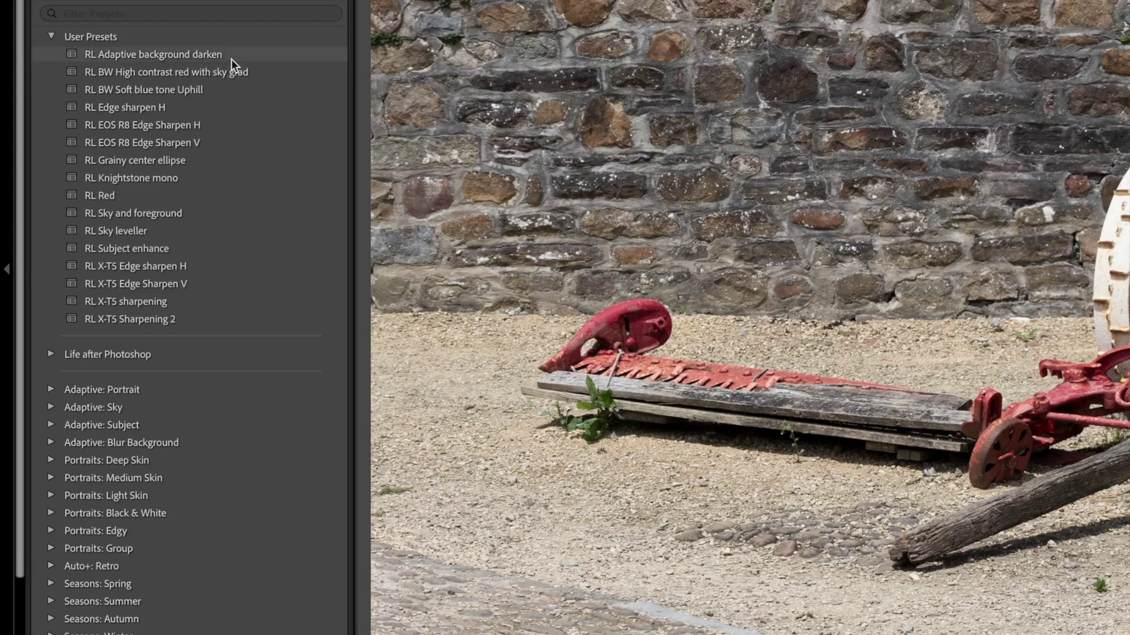
Apply RL Adaptive background darken to the farm photo and raise its Amount to 149.
left_click(231, 59)
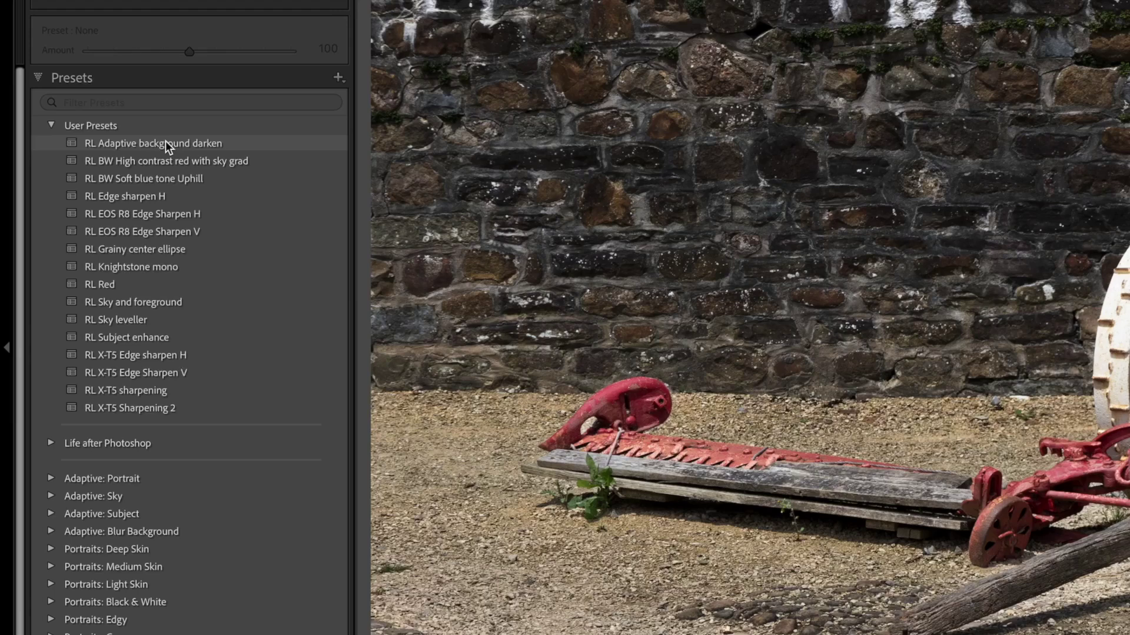
left_click(166, 142)
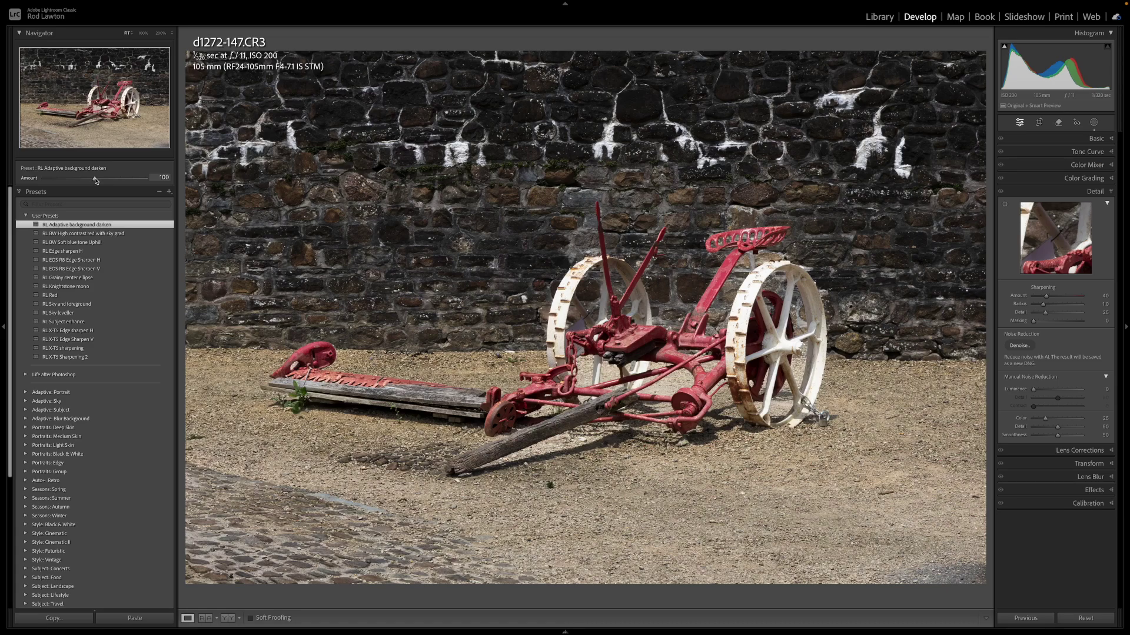
mouse_move(95, 181)
left_mouse_down()
mouse_move(120, 180)
mouse_move(30, 180)
mouse_move(96, 177)
left_mouse_up()
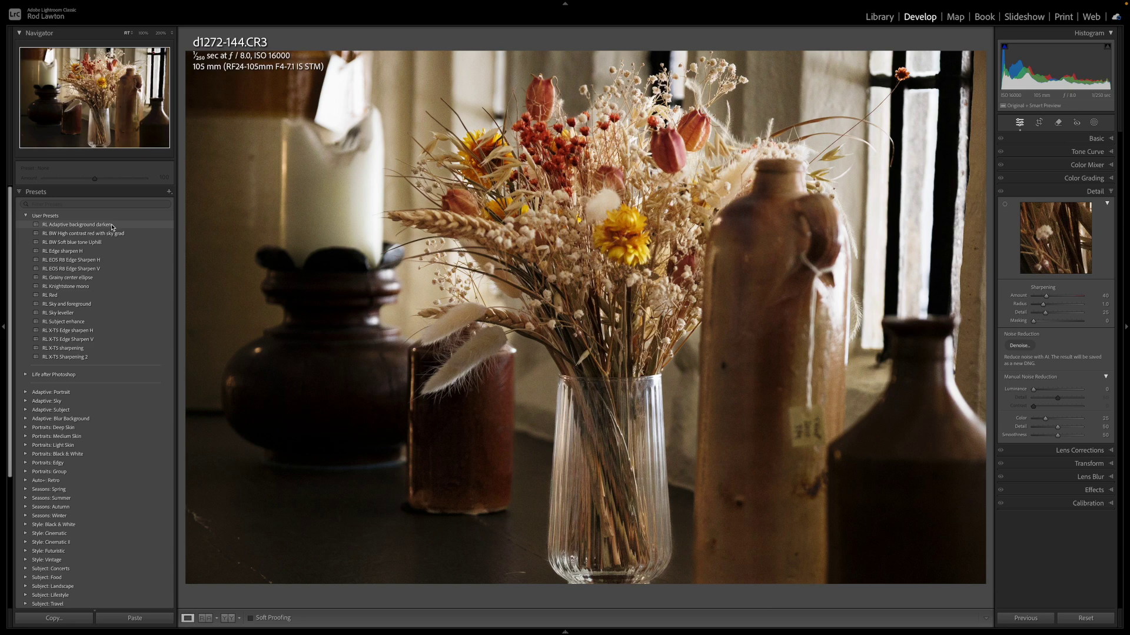
Apply the preset, then set the Background darken mask's Saturation to 60 and Temp near -26.
left_click(112, 227)
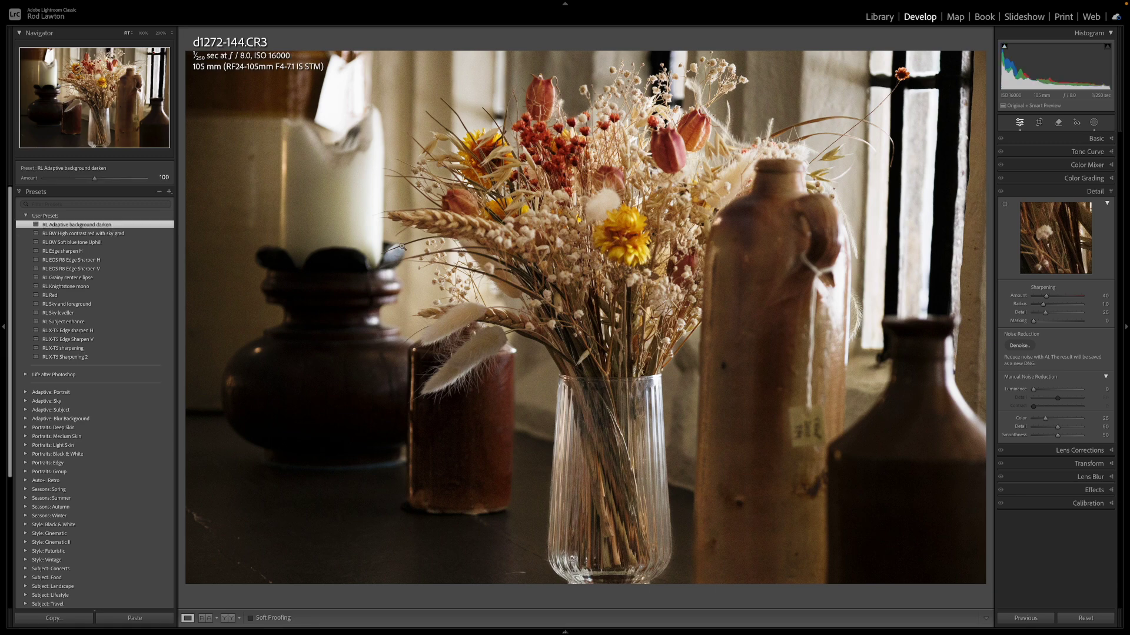
left_click(1095, 123)
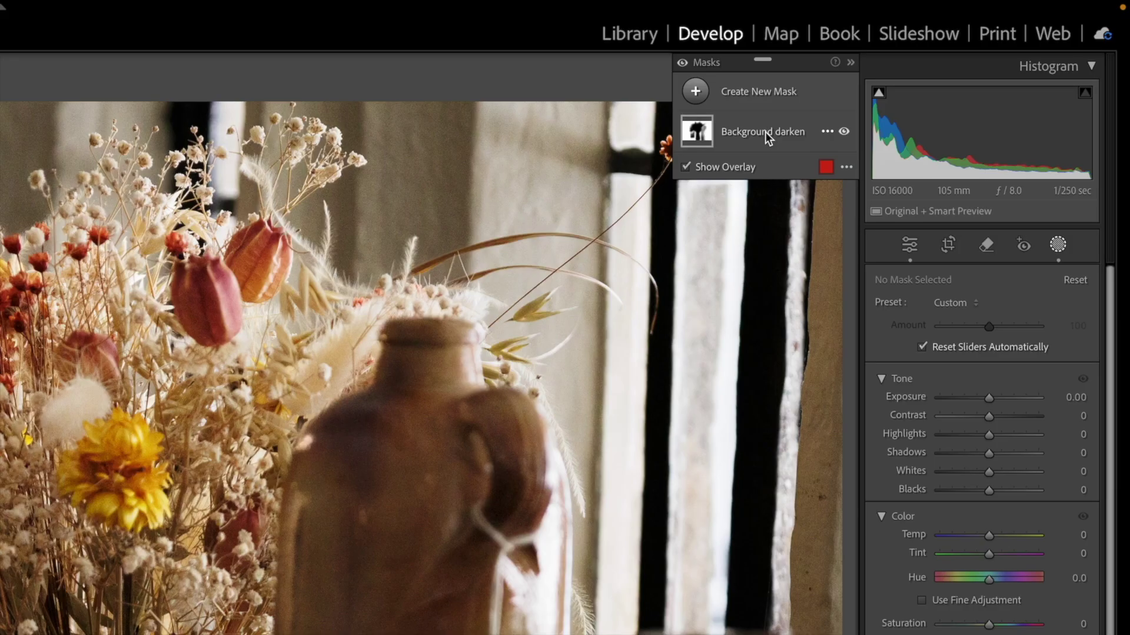
left_click(697, 133)
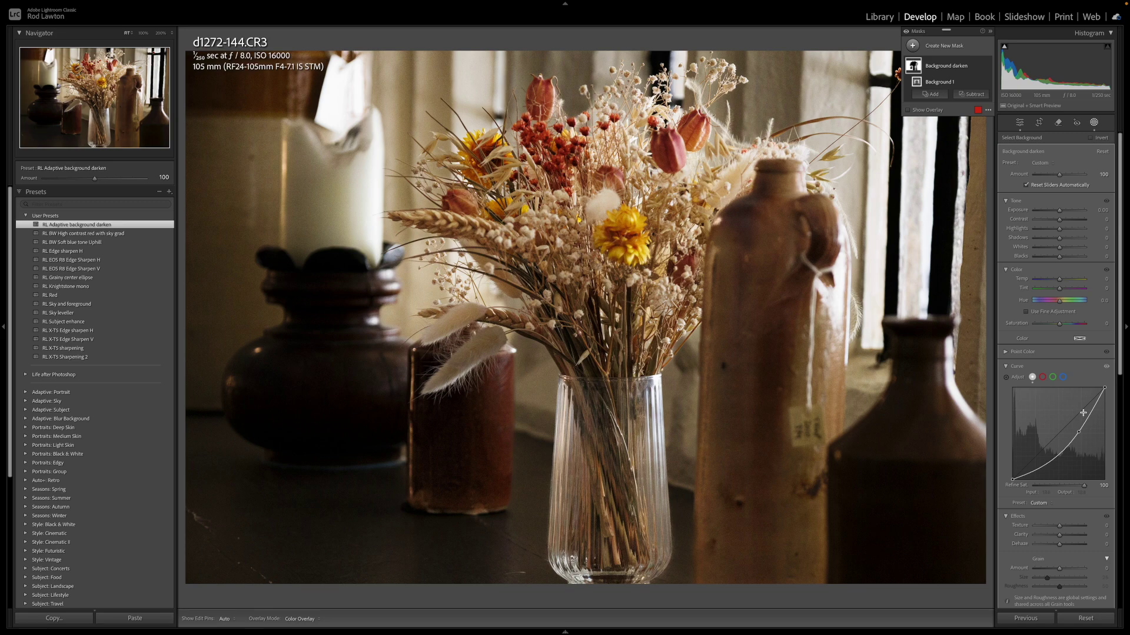
left_click_drag(1059, 324, 1072, 326)
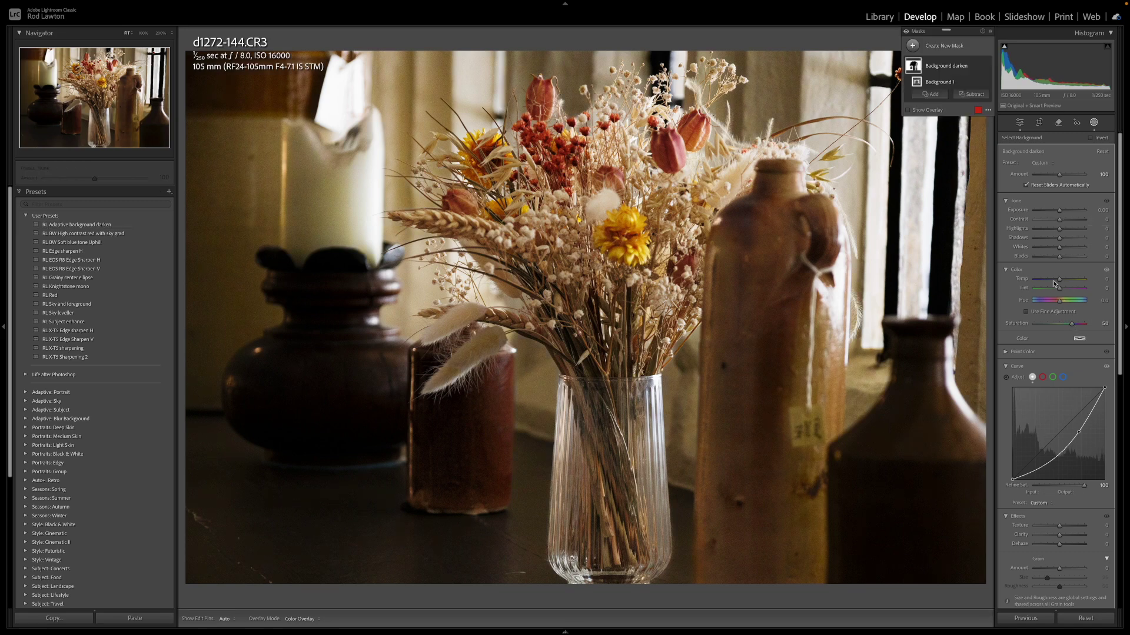
left_click_drag(1059, 284, 1052, 284)
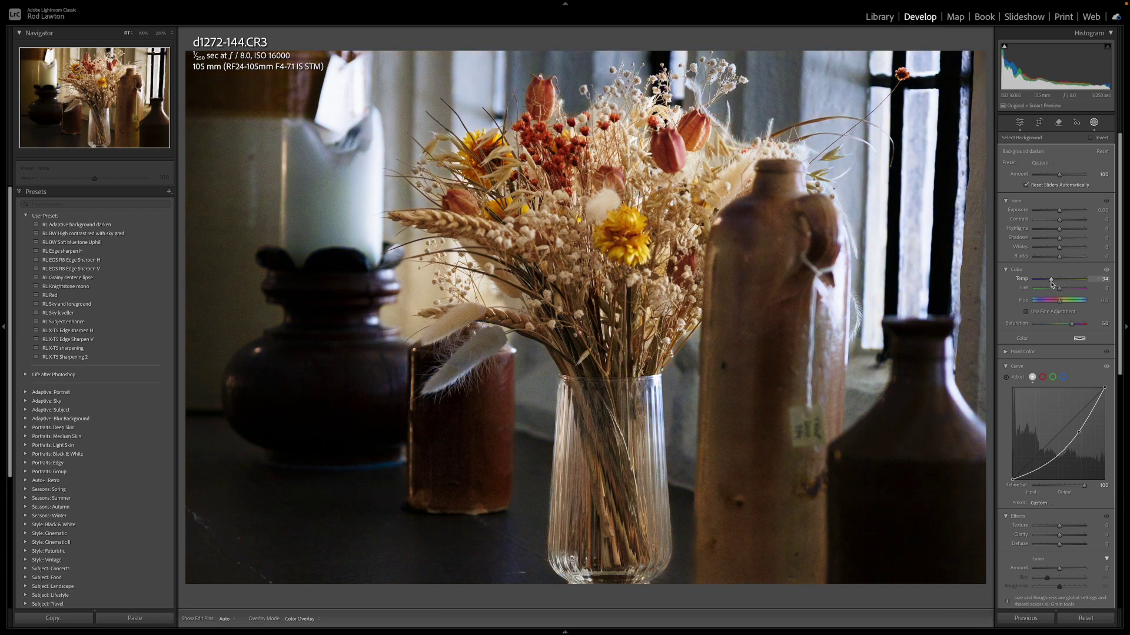
left_click_drag(1052, 284, 1053, 283)
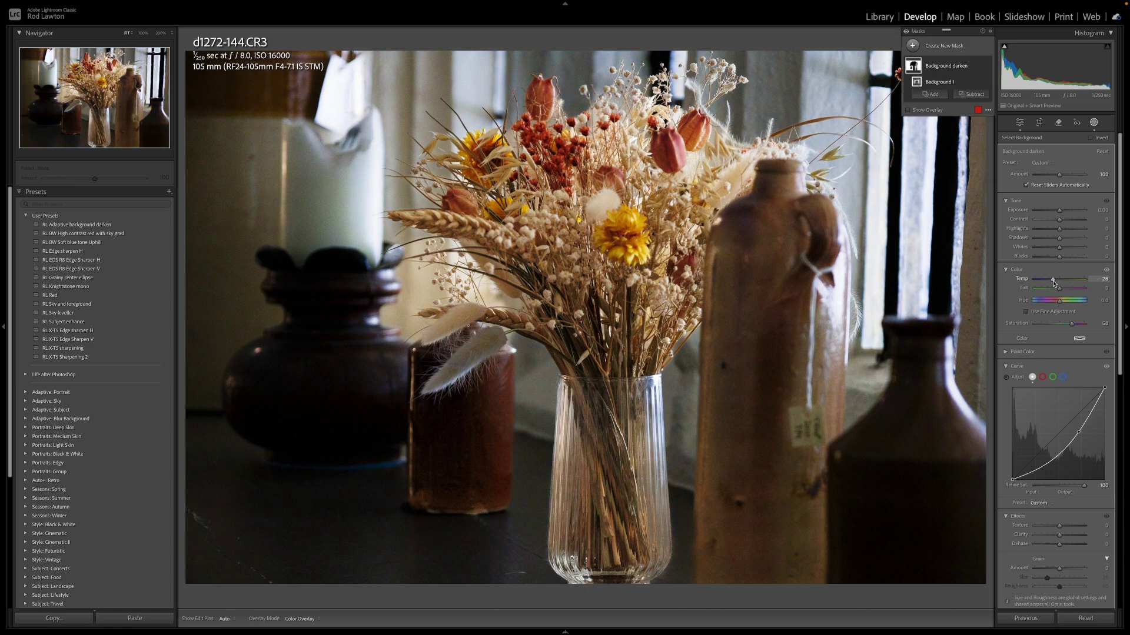